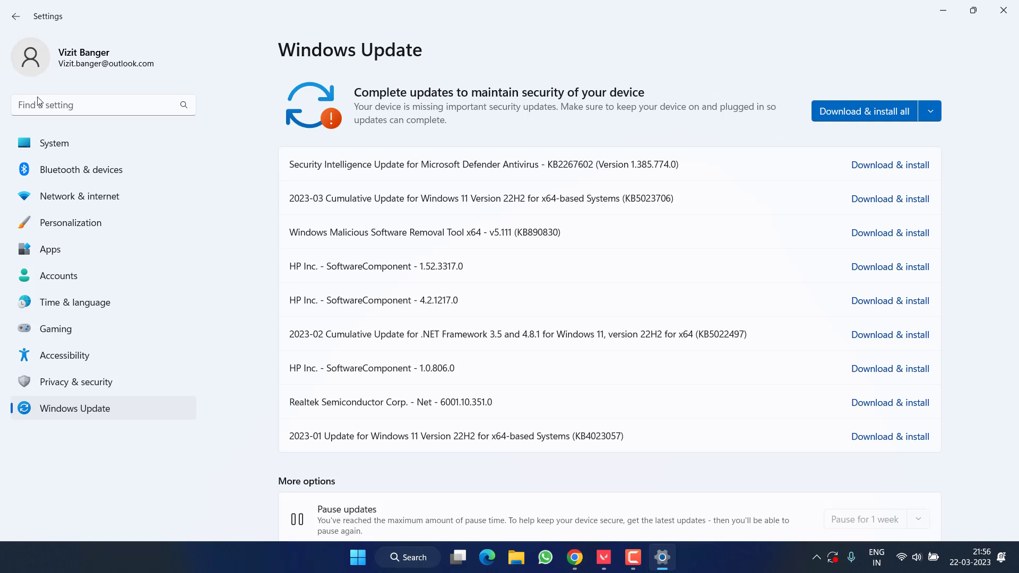
Review the resolutions listed under System > Display, then close Settings
left_click(64, 147)
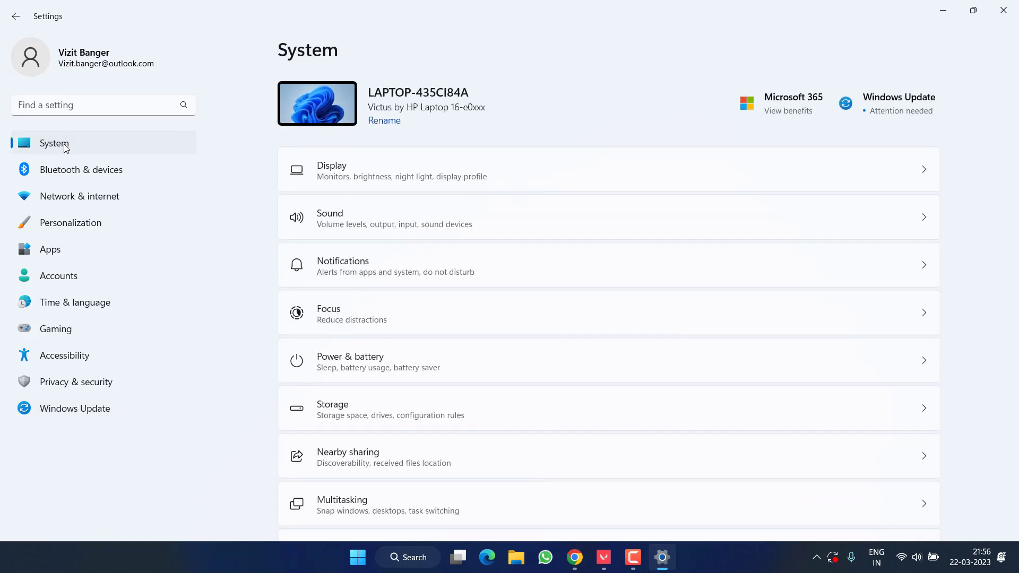
left_click(367, 185)
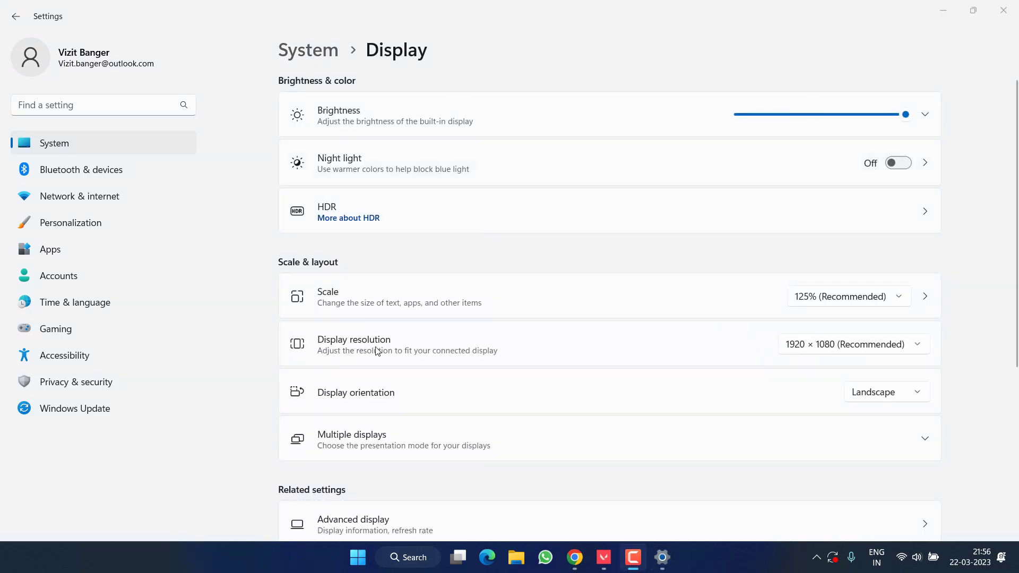
left_click(880, 345)
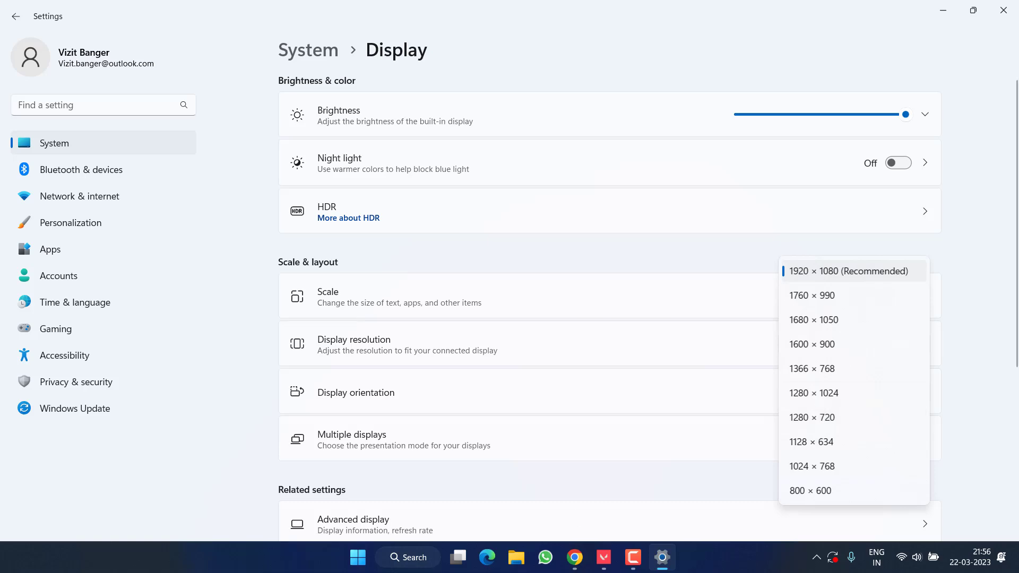
left_click(1003, 11)
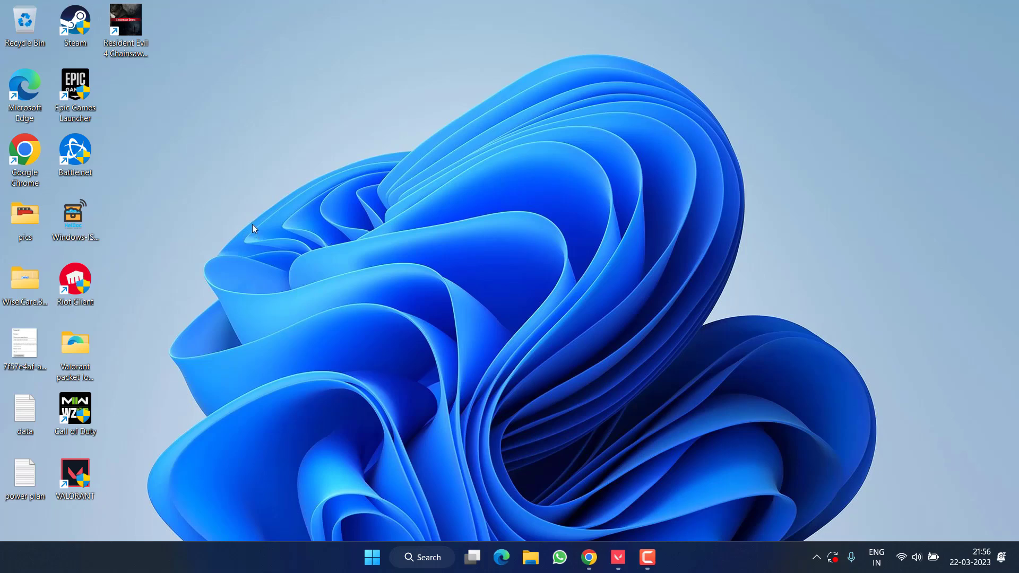
In the VALORANT shortcut's Compatibility properties, try Windows 8 compatibility mode, turn it off, and apply
right_click(93, 473)
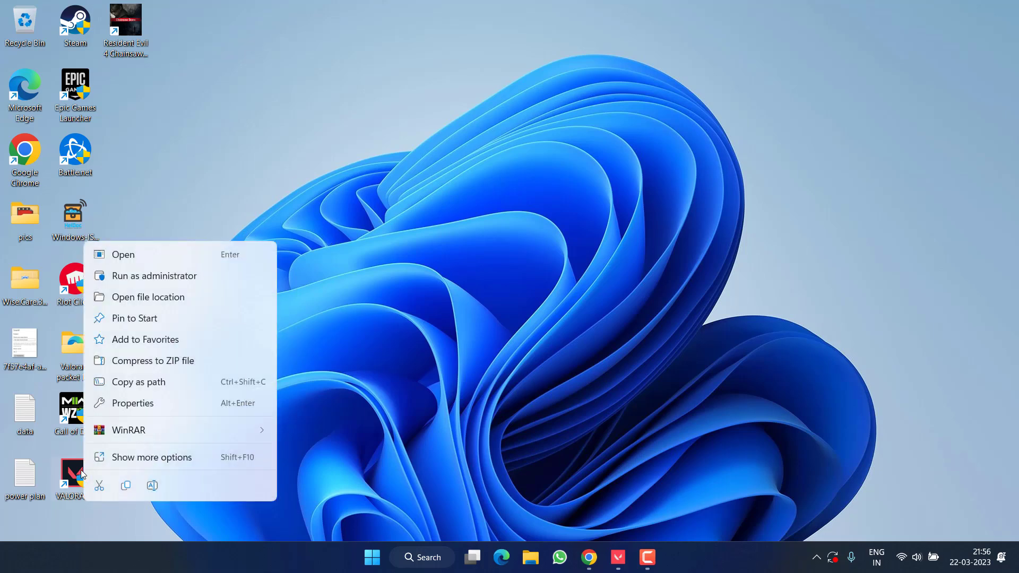
left_click(132, 402)
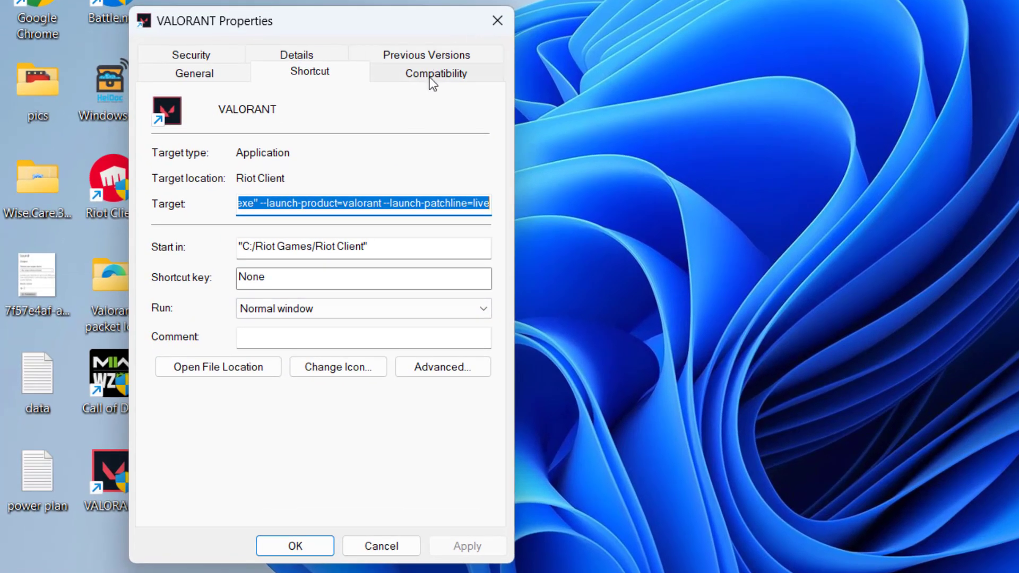
left_click(429, 78)
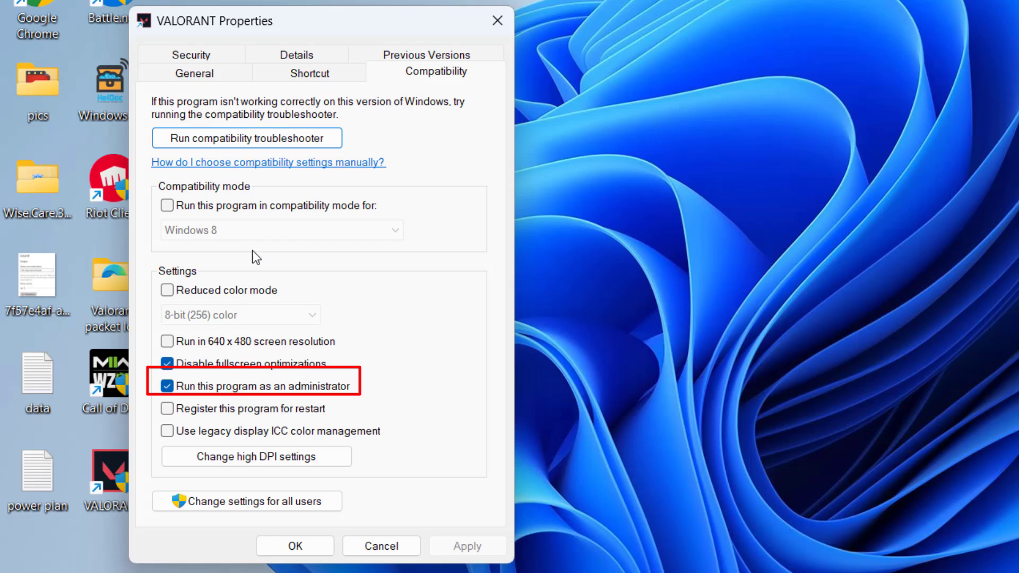
left_click(222, 209)
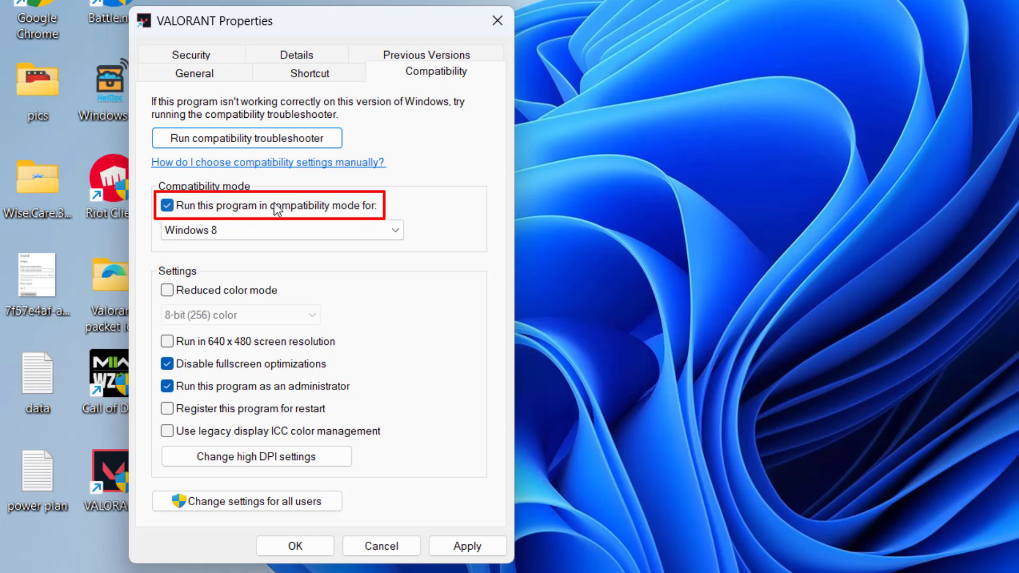
left_click(238, 216)
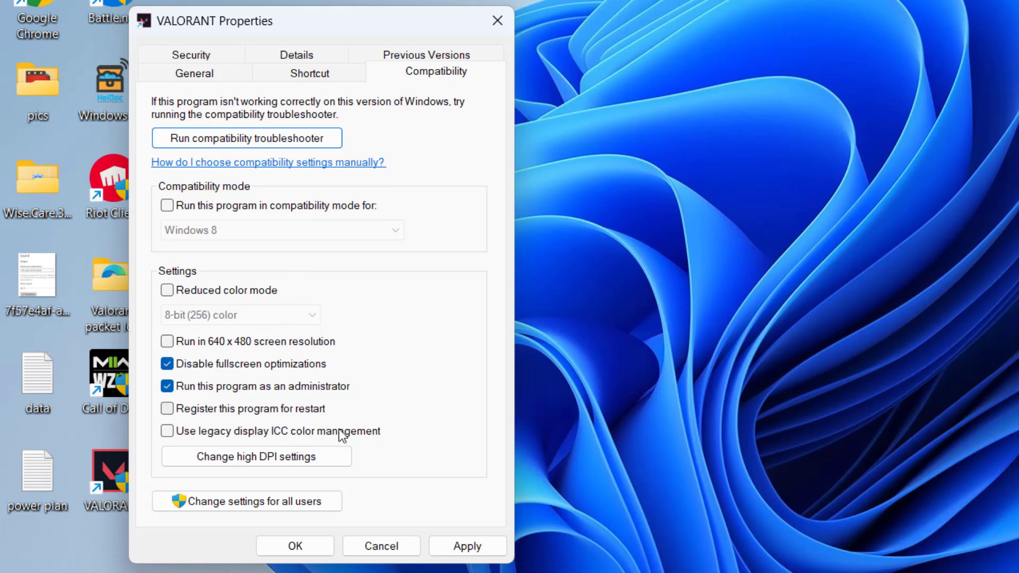
left_click(438, 545)
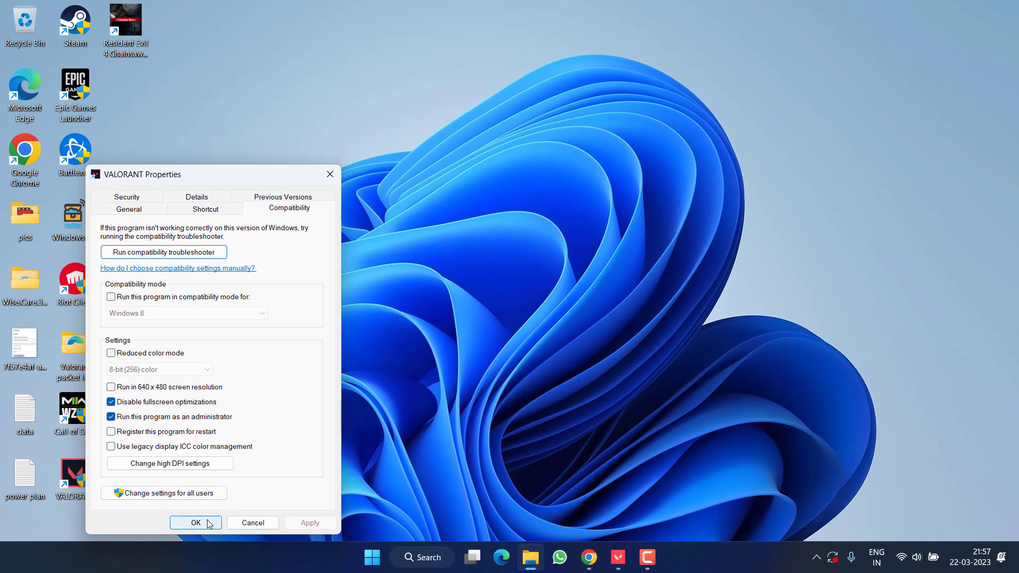
left_click(196, 522)
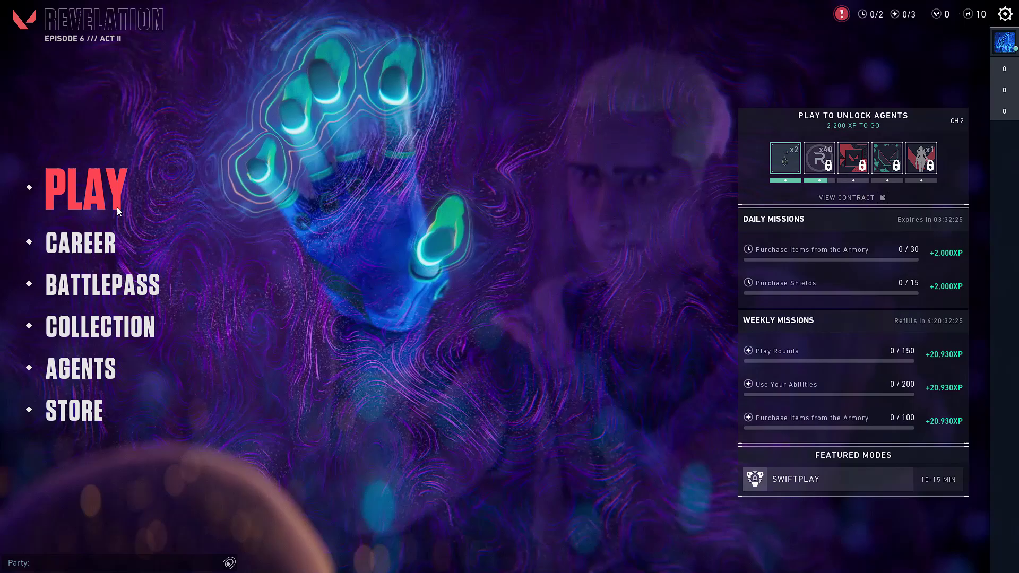
Check that the VALORANT Store page loads, then exit the game to the desktop
left_click(89, 416)
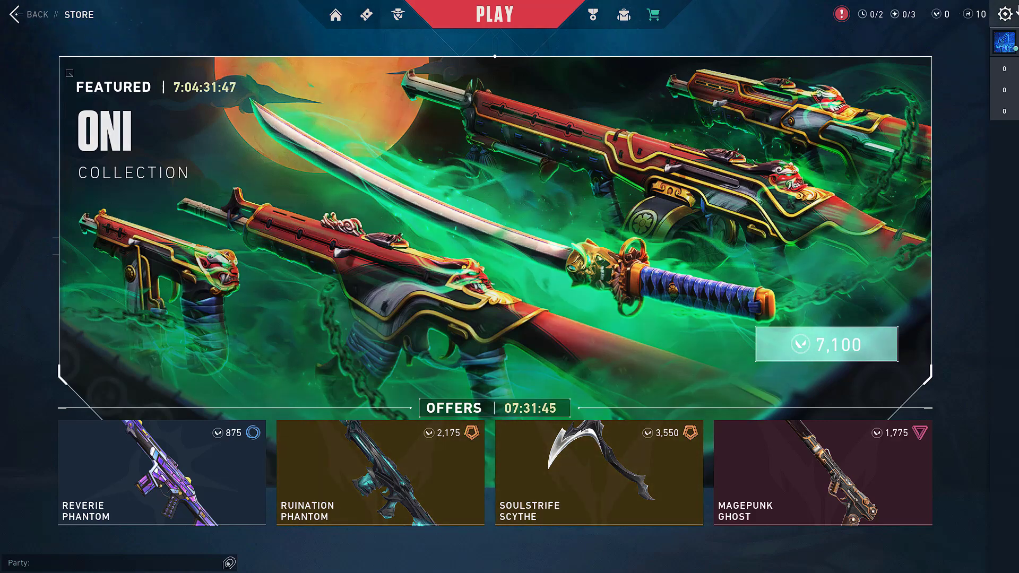
left_click(1007, 15)
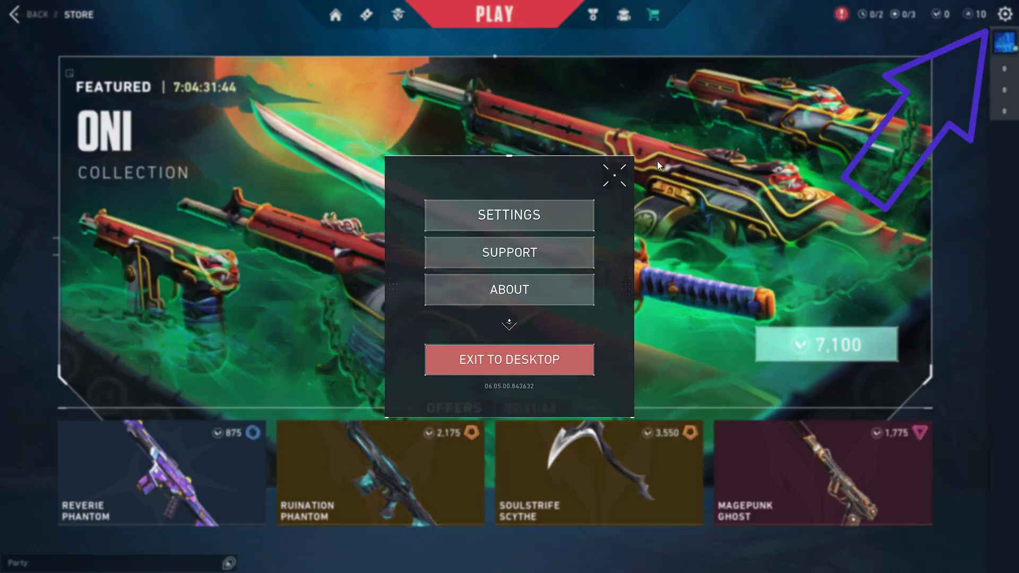
left_click(617, 177)
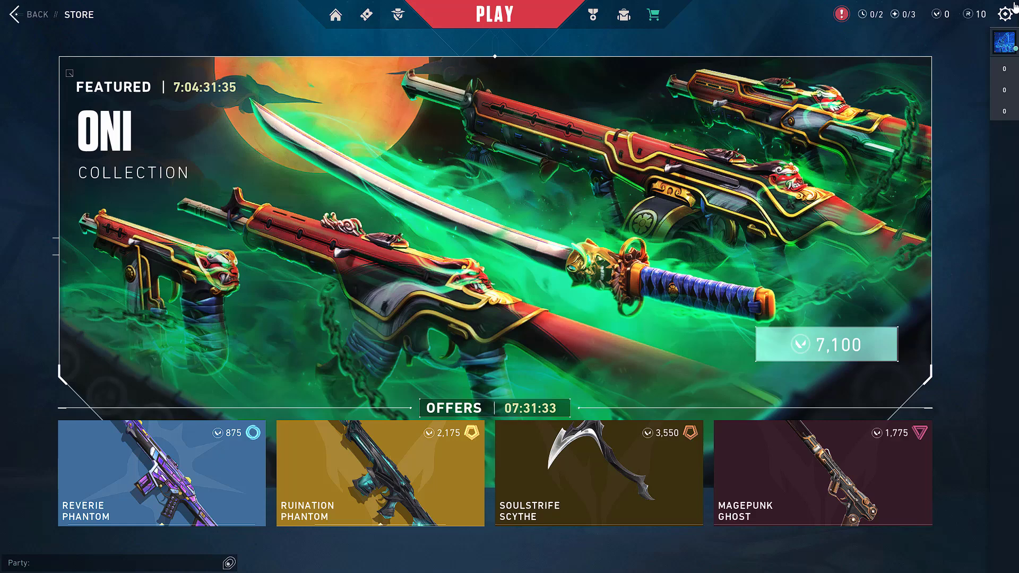
key("Escape")
left_click(470, 363)
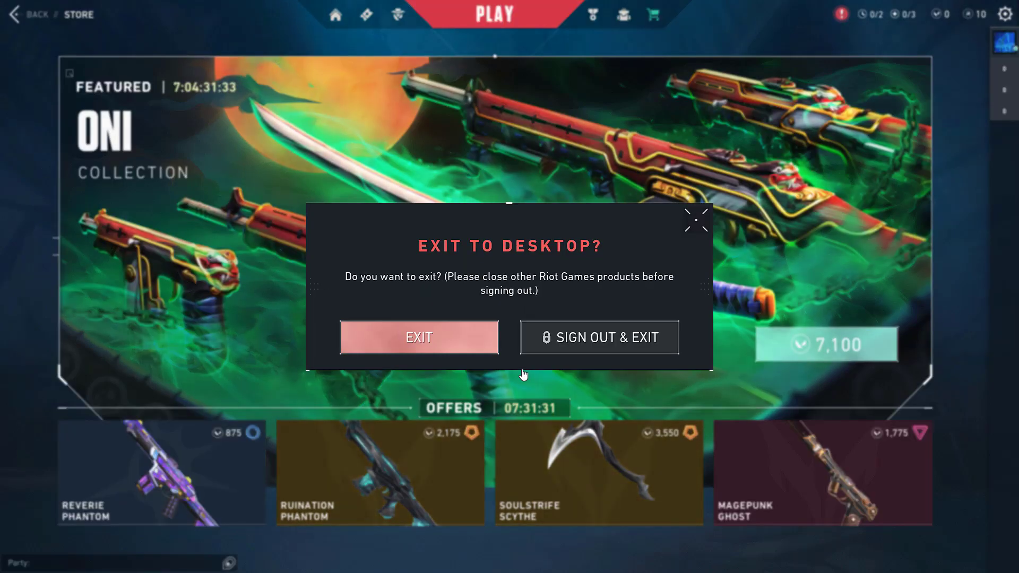
left_click(463, 354)
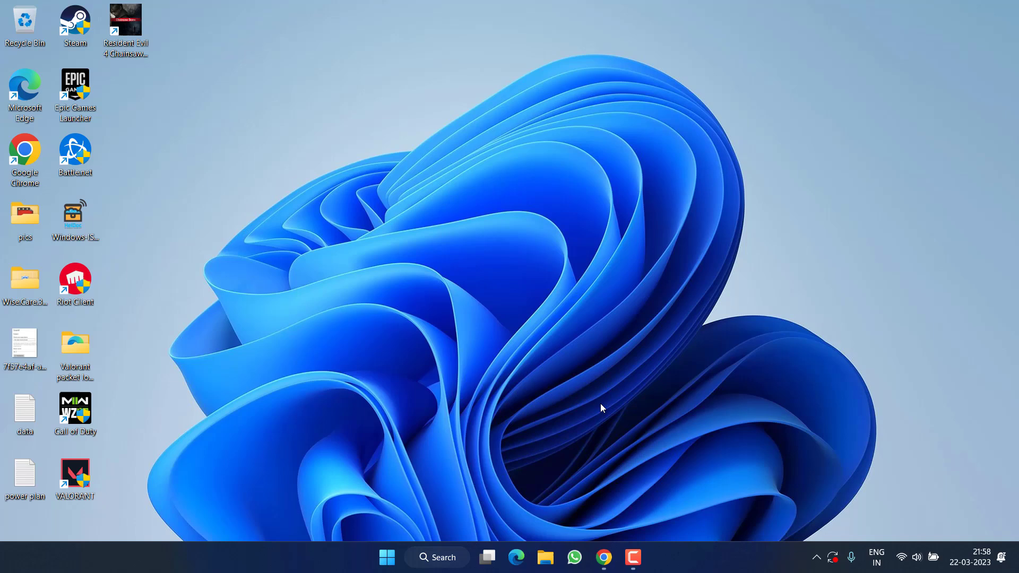
Download the Revo Uninstaller portable freeware zip and save it to the desktop
left_click(603, 558)
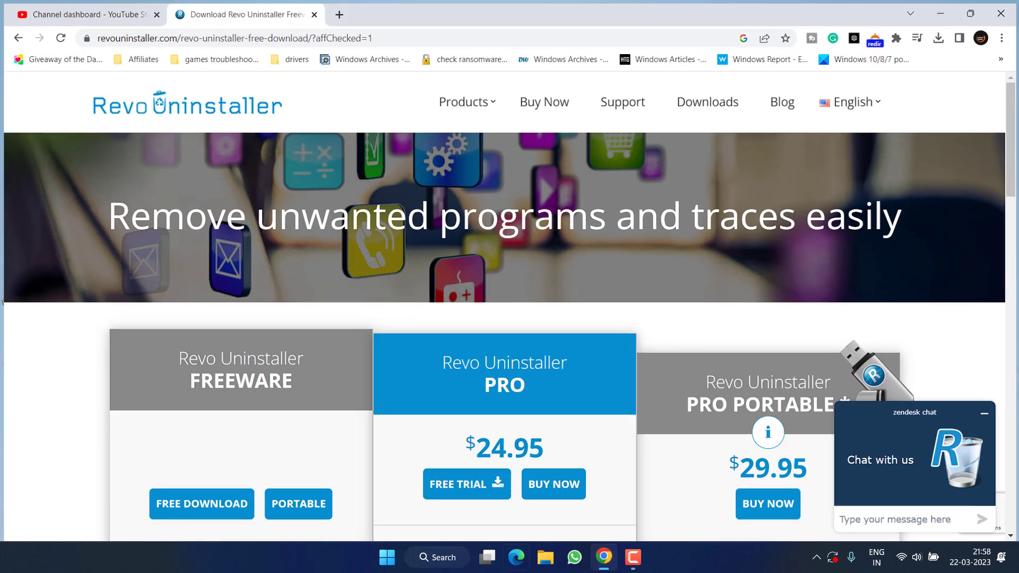
scroll(351, 256, "down", 2)
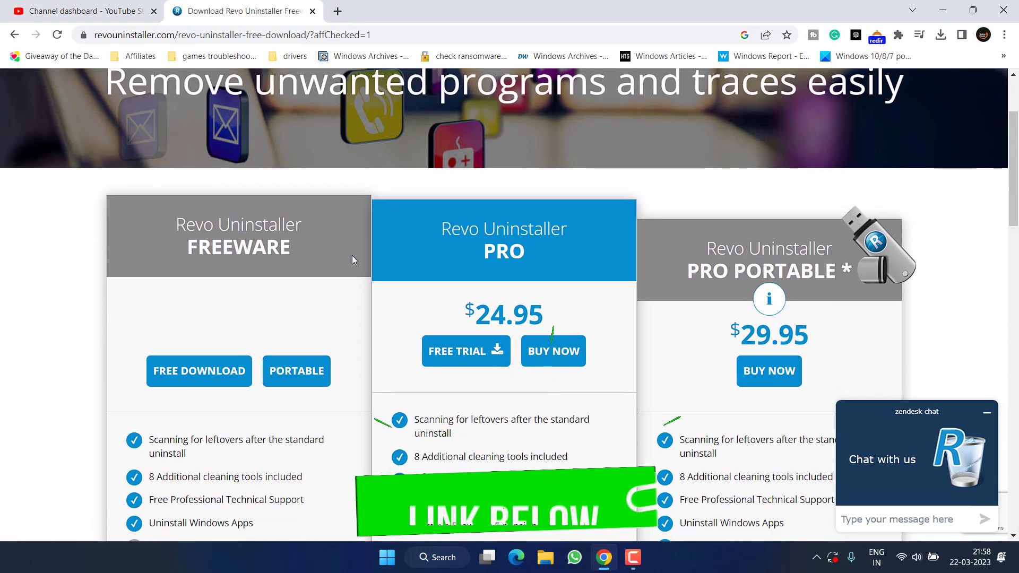
left_click_drag(176, 224, 305, 227)
double_click(207, 244)
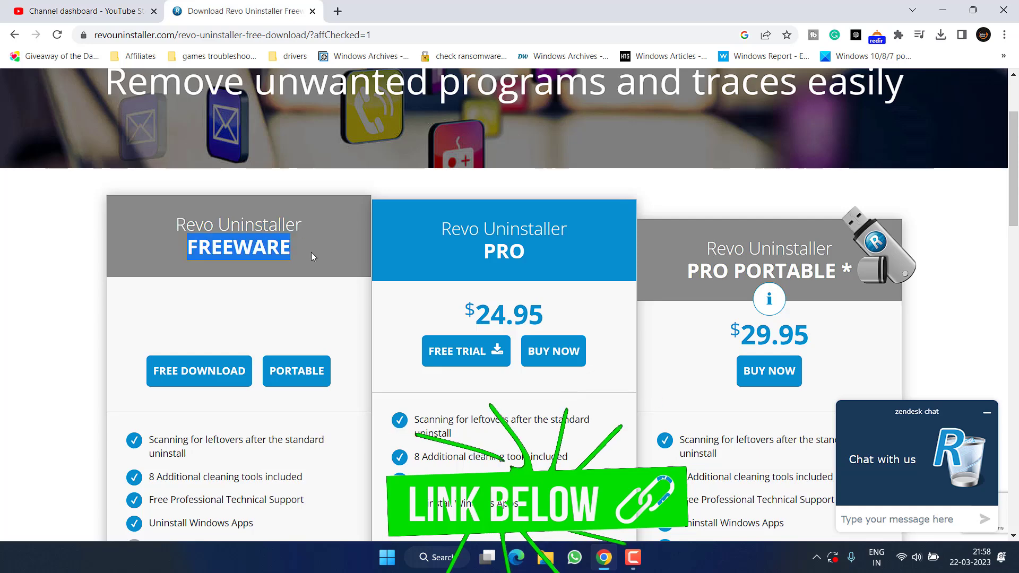
scroll(307, 245, "down", 1)
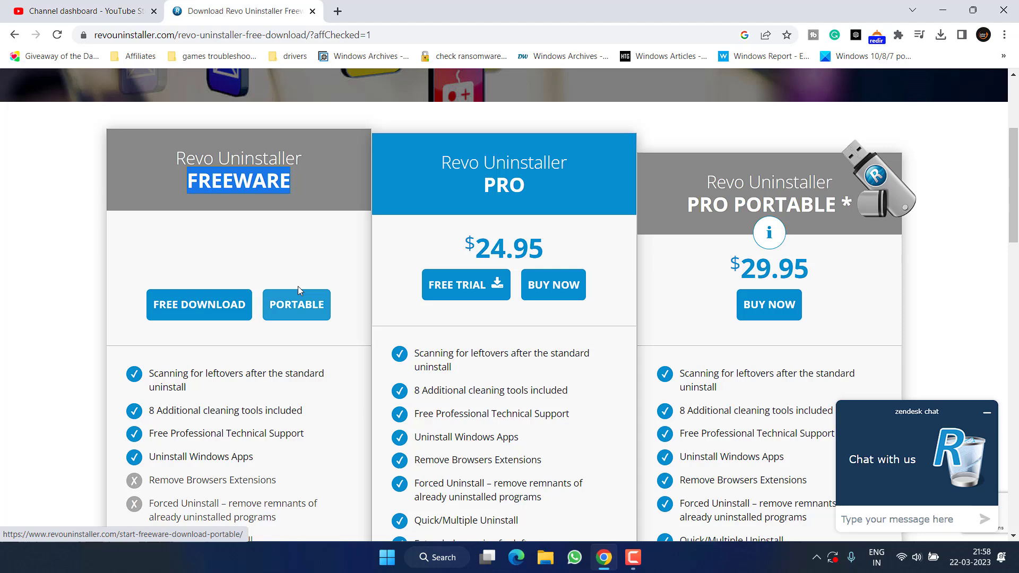
left_click(303, 314)
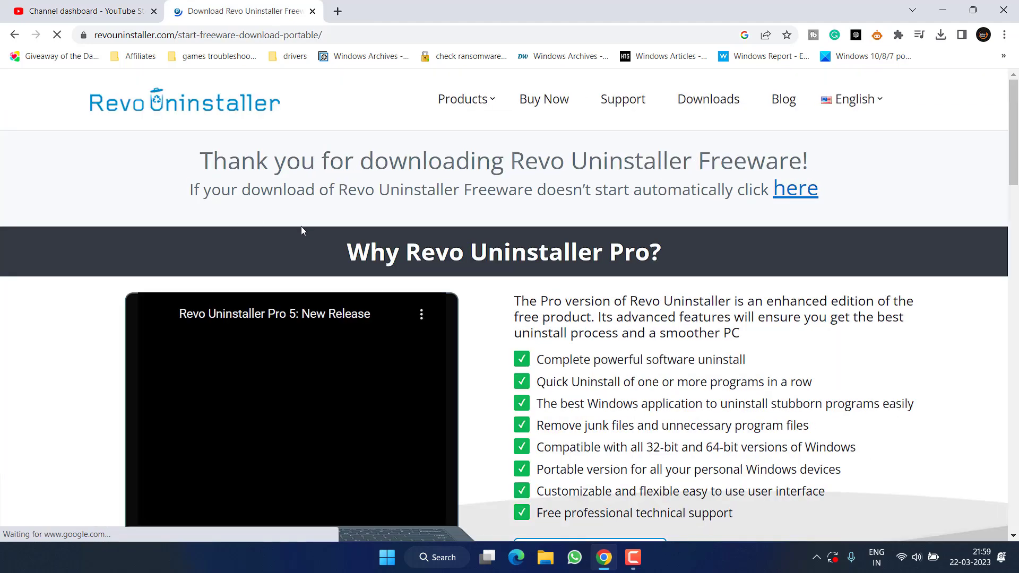
scroll(60, 145, "up", 1)
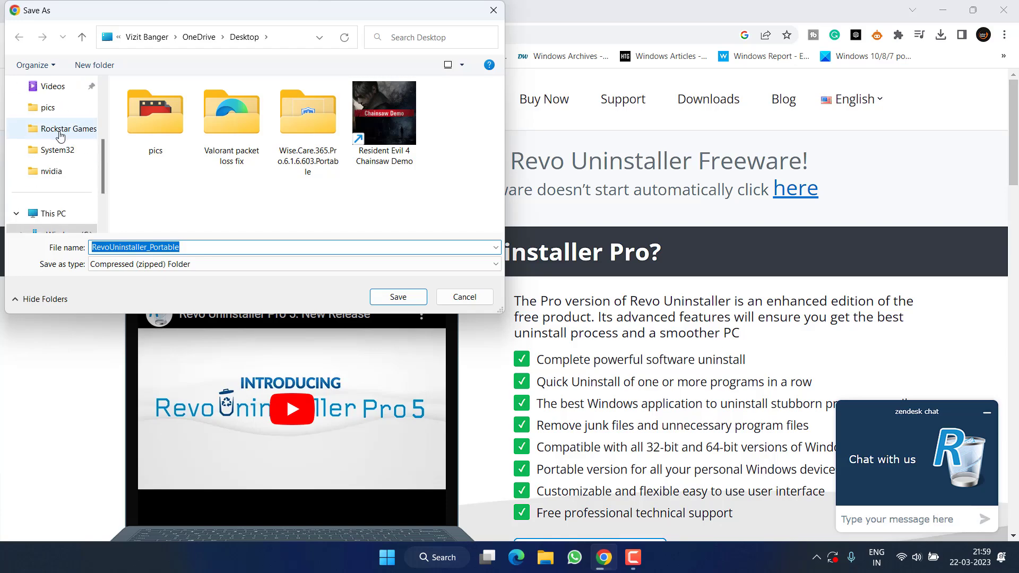
scroll(62, 134, "up", 2)
left_click(395, 298)
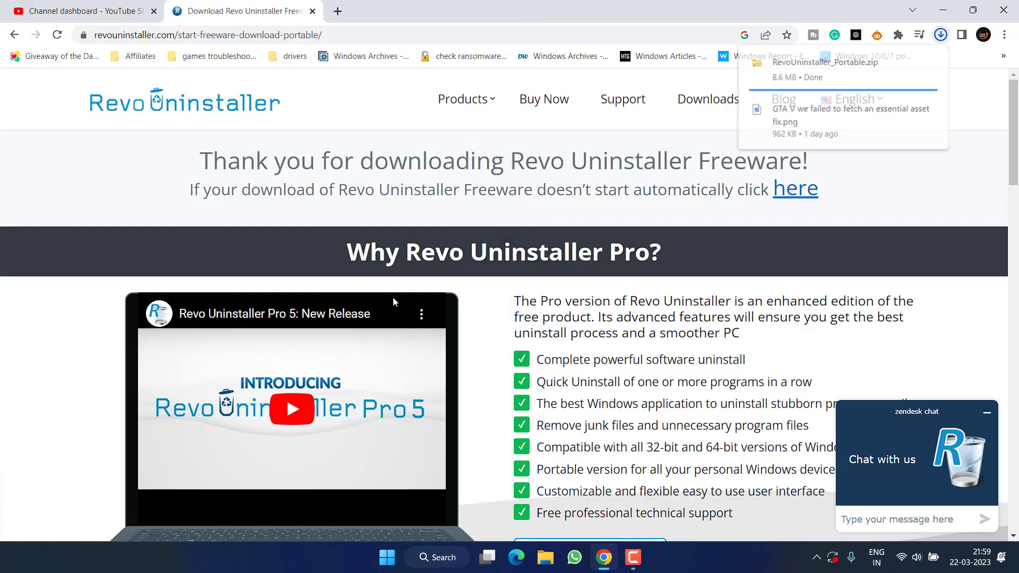
Extract the RevoUninstaller_Portable folder from the downloaded zip onto the desktop
left_click(942, 5)
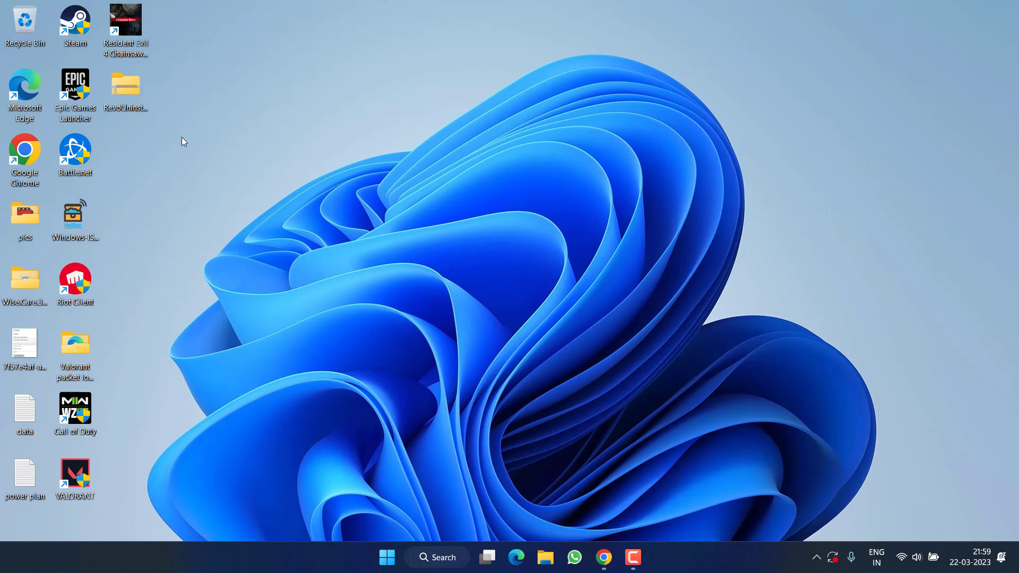
double_click(132, 94)
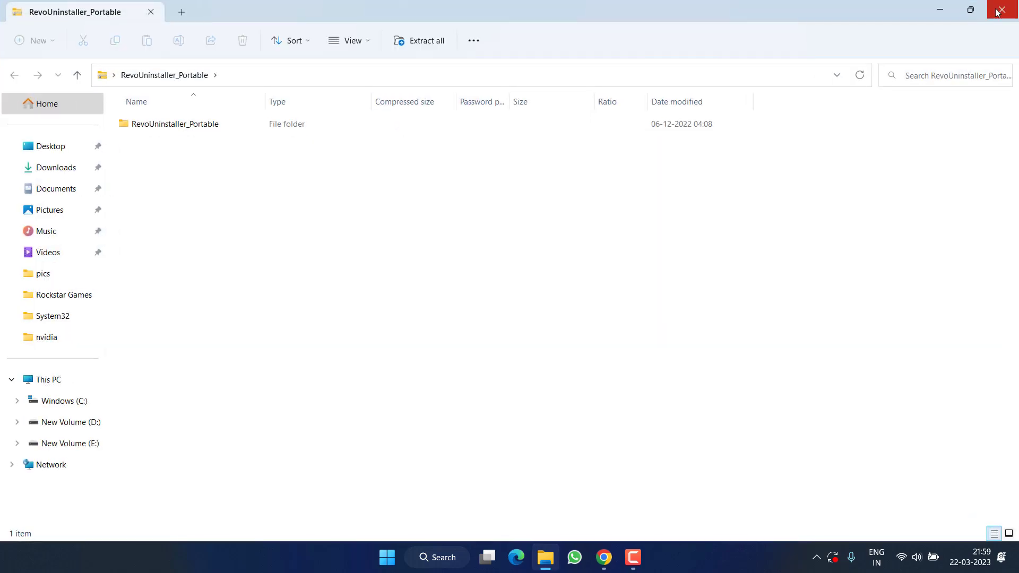
left_click(963, 10)
left_click_drag(605, 179, 301, 205)
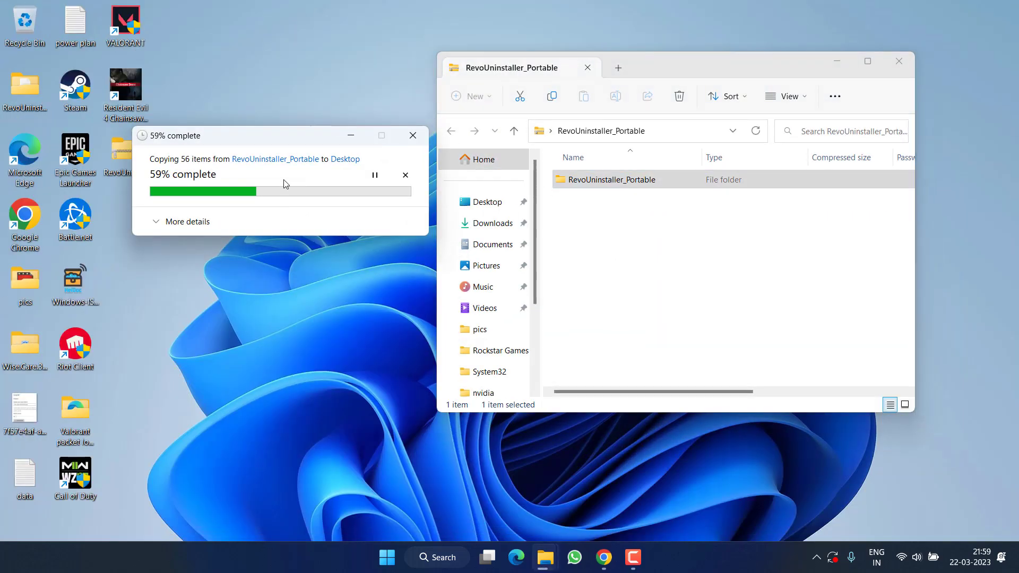
left_click(913, 62)
Launch RevoUPort from the extracted desktop folder
double_click(136, 90)
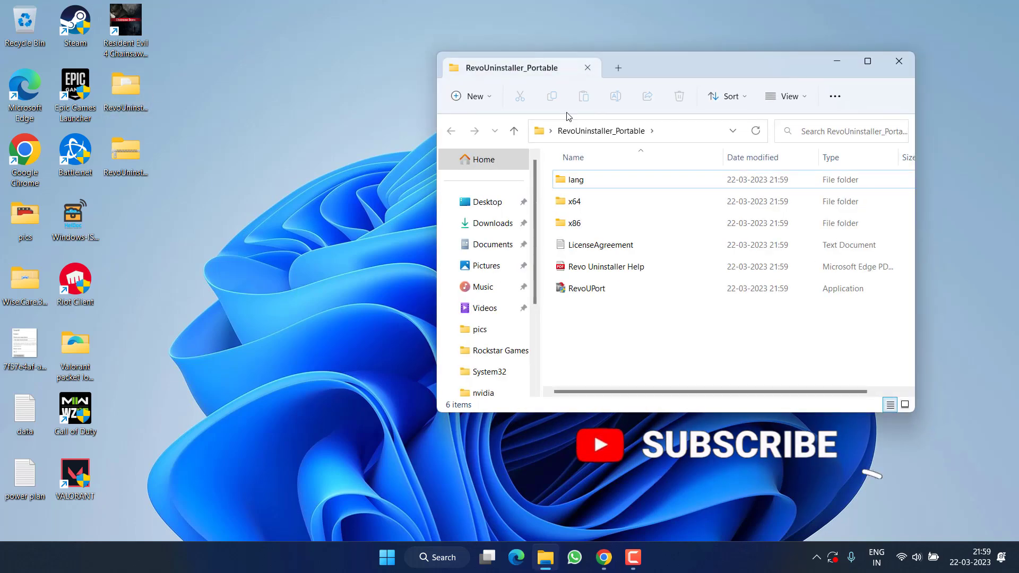
left_click(587, 290)
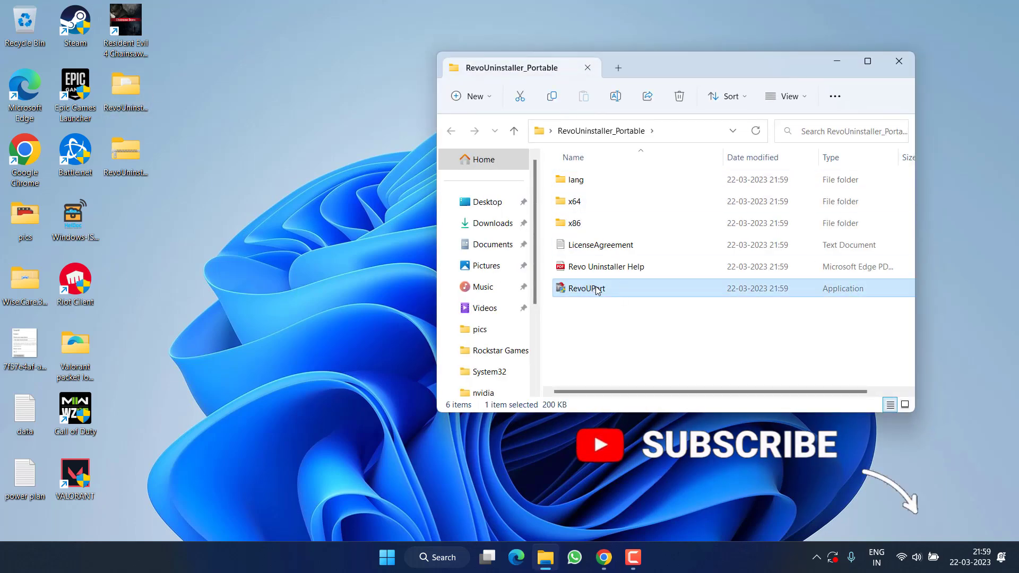
double_click(596, 290)
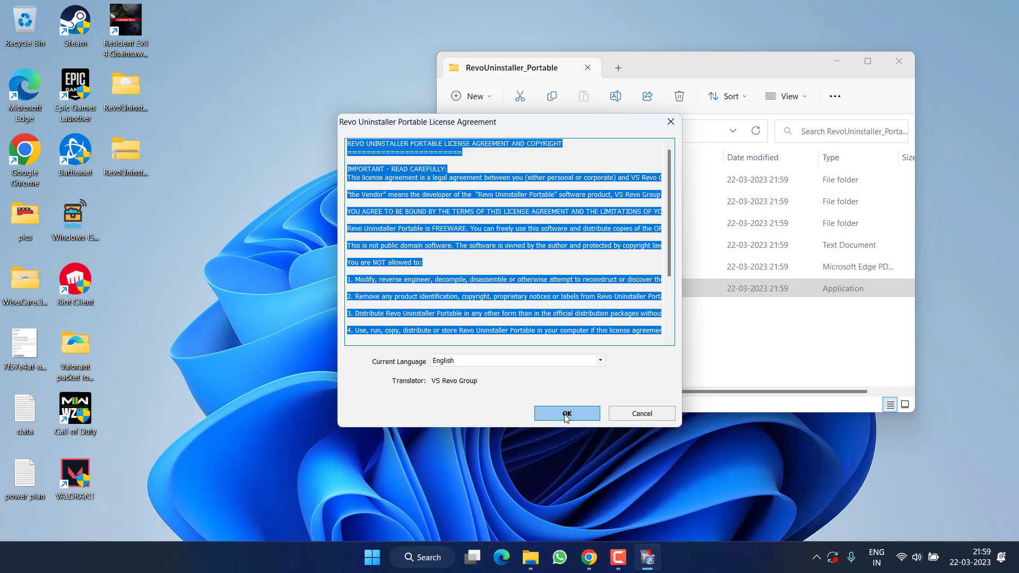
Accept the Revo license, select Riot Vanguard in the program list and start uninstalling it
left_click(565, 416)
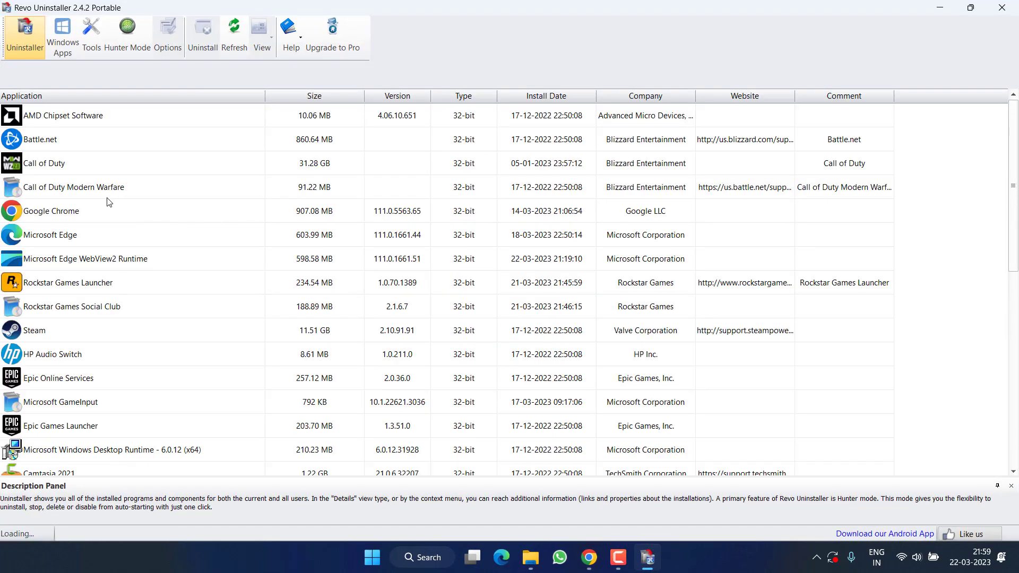
left_click(89, 362)
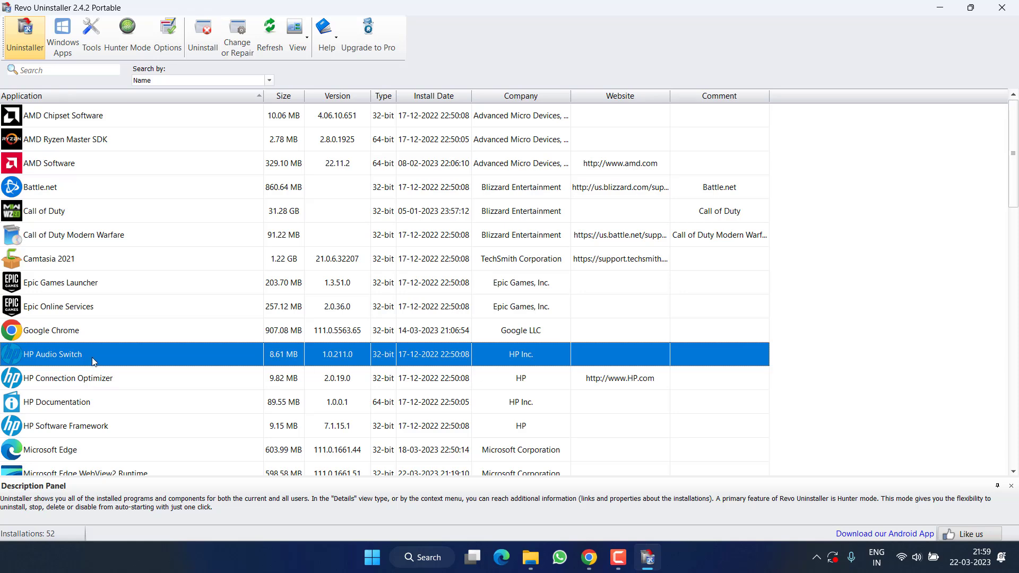
scroll(92, 361, "down", 5)
scroll(92, 361, "down", 3)
scroll(96, 335, "down", 3)
left_click(101, 284)
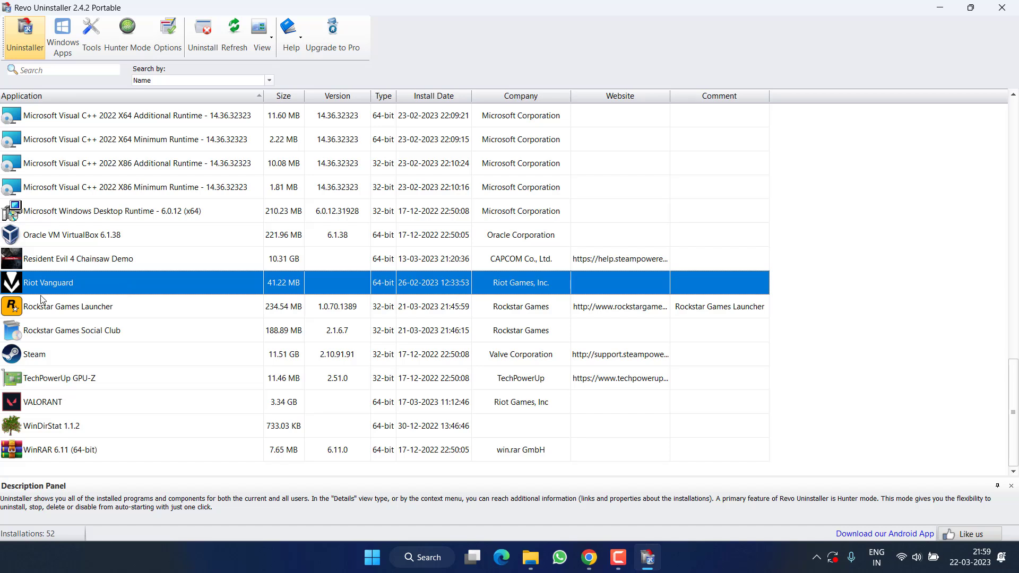
left_click(204, 35)
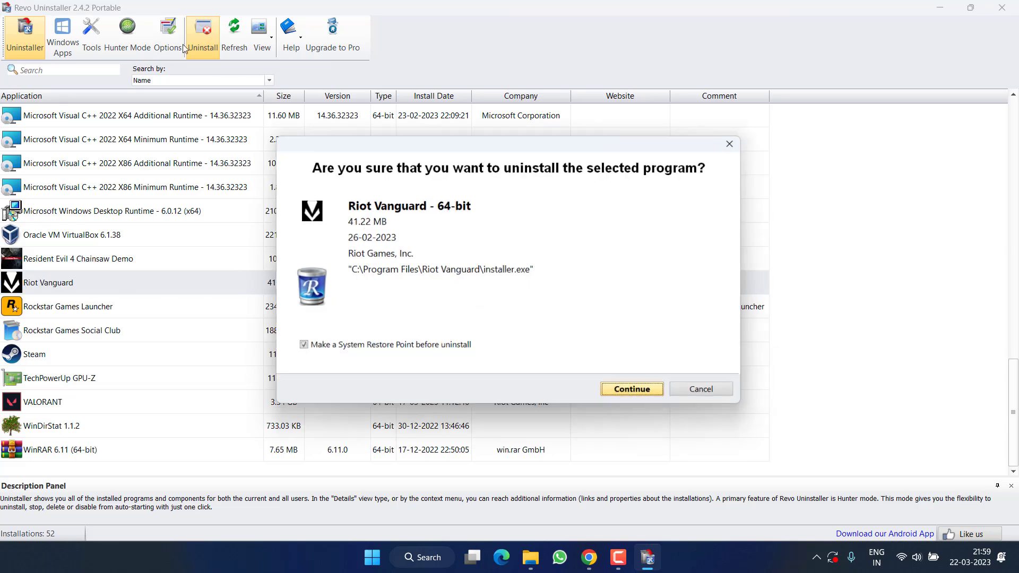
Confirm Riot Vanguard's removal, scan for leftovers, and delete all leftover registry items
left_click(651, 397)
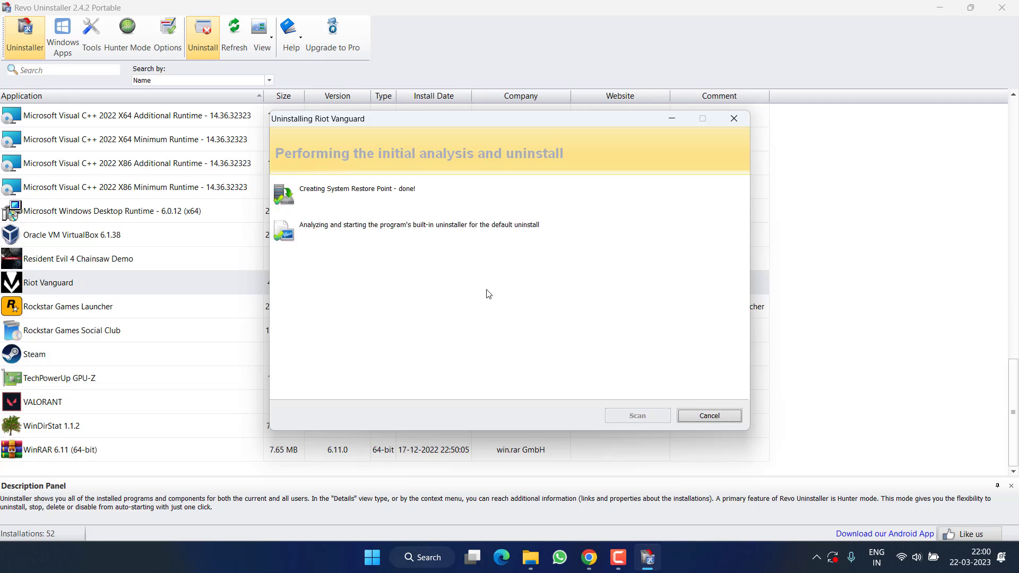
left_click(502, 335)
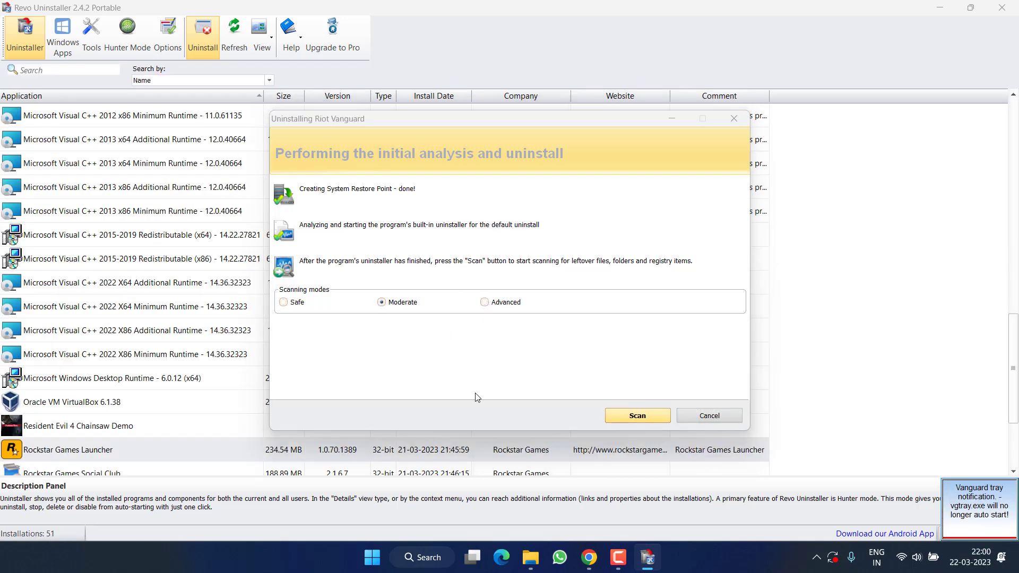
left_click(634, 416)
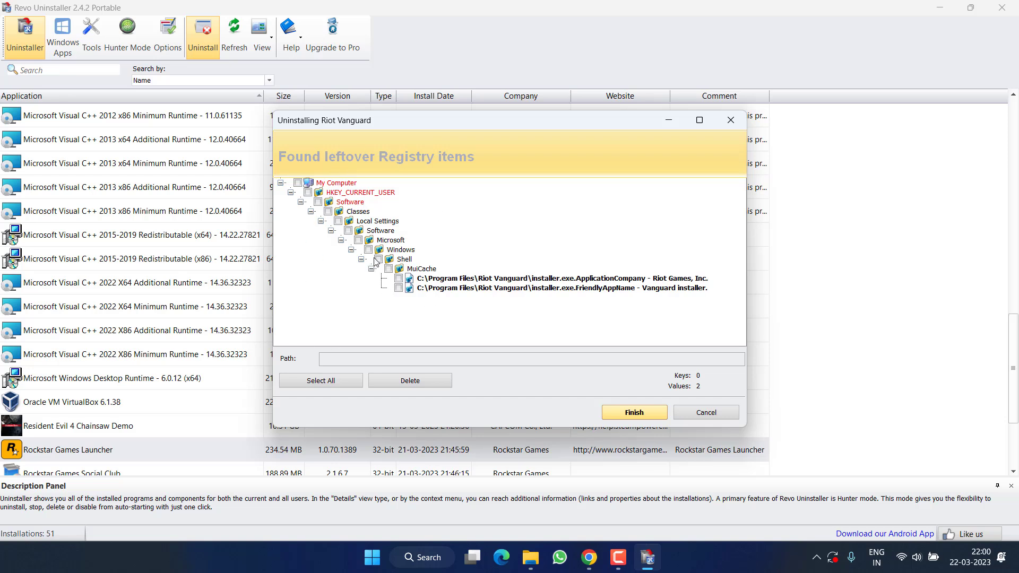
left_click(321, 382)
left_click(401, 379)
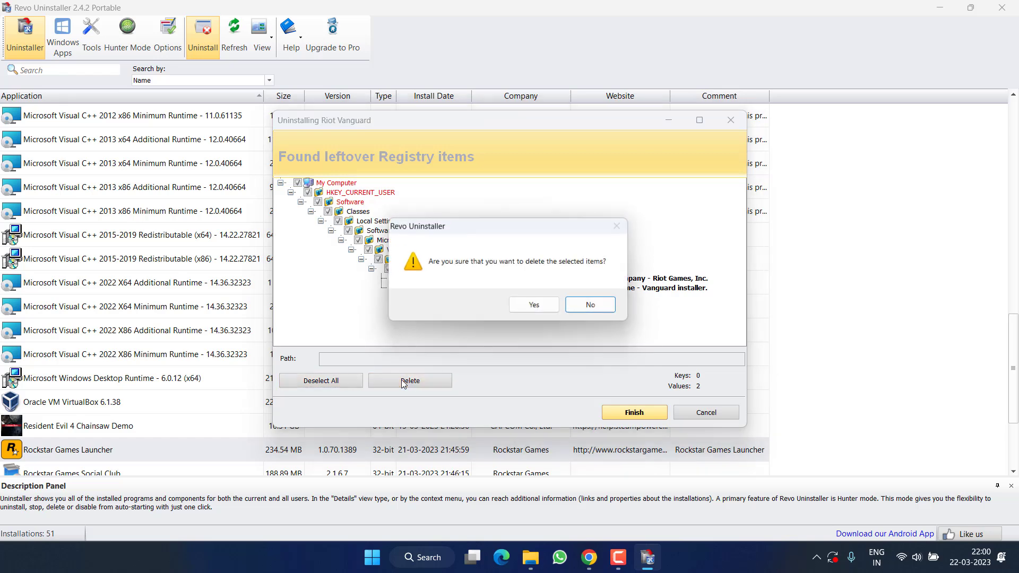
Confirm the registry deletion, then close Revo Uninstaller and the portable folder window
left_click(532, 306)
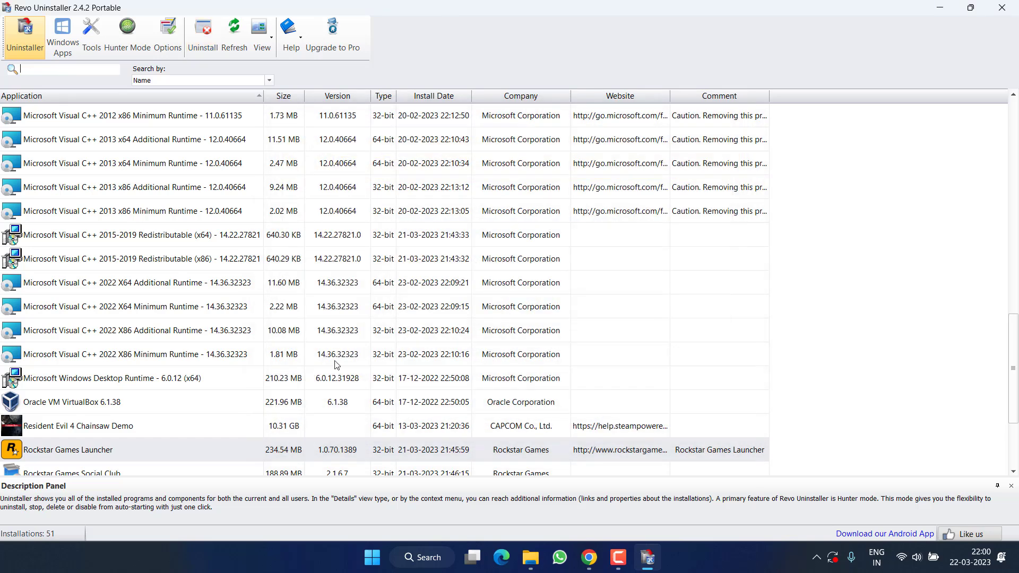
scroll(122, 348, "down", 2)
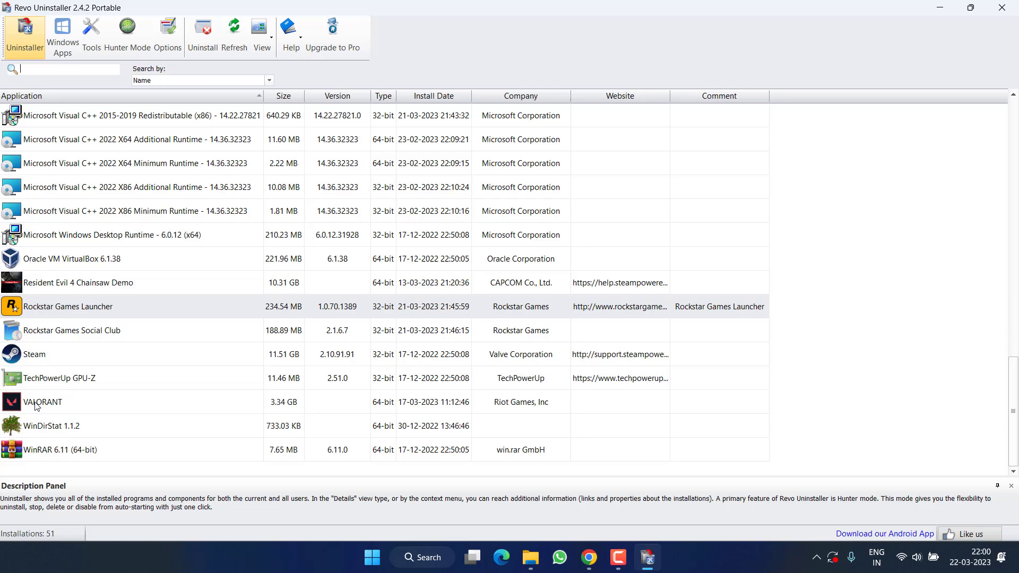
left_click(63, 404)
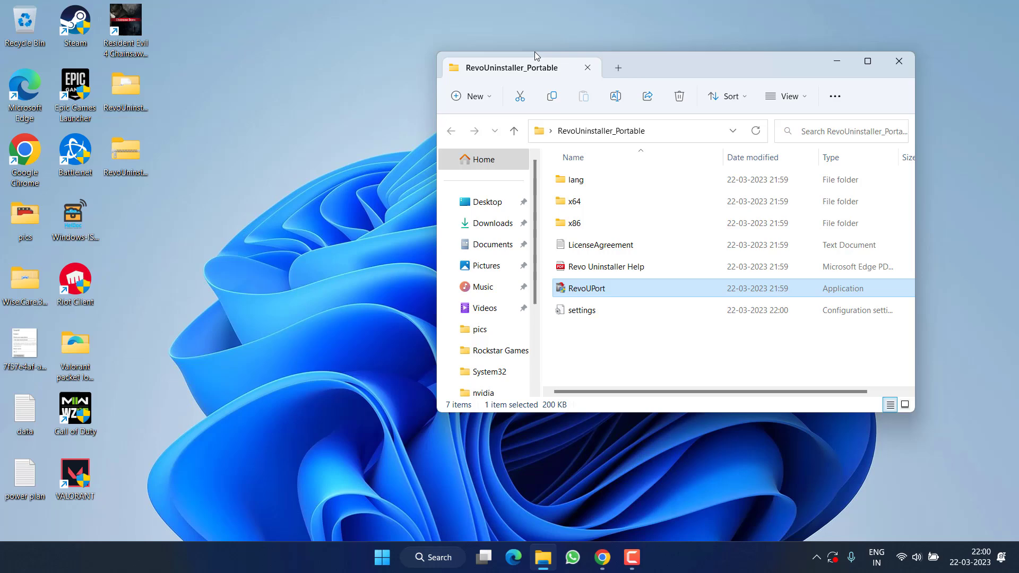
left_click(1001, 7)
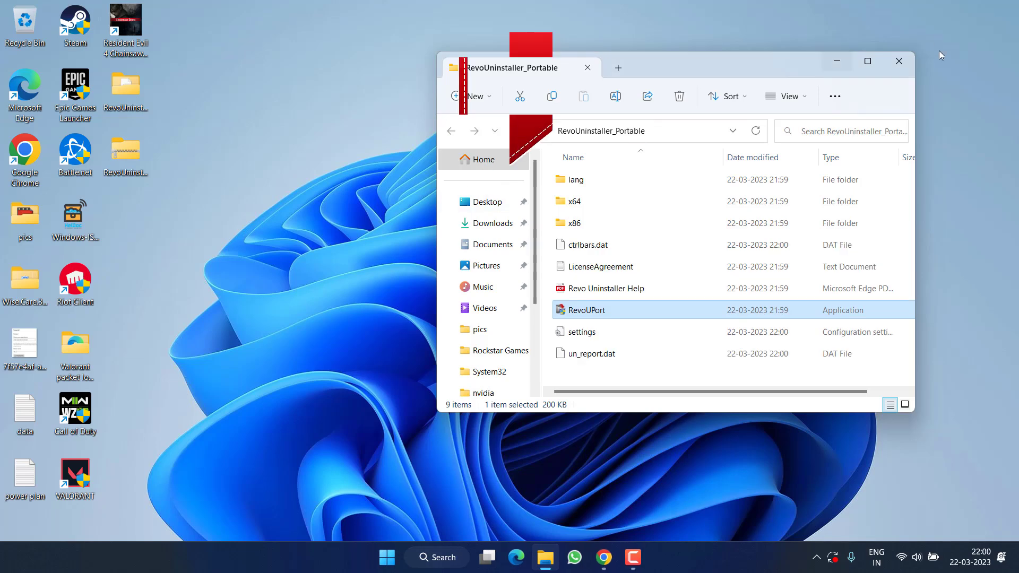
key("alt+F4")
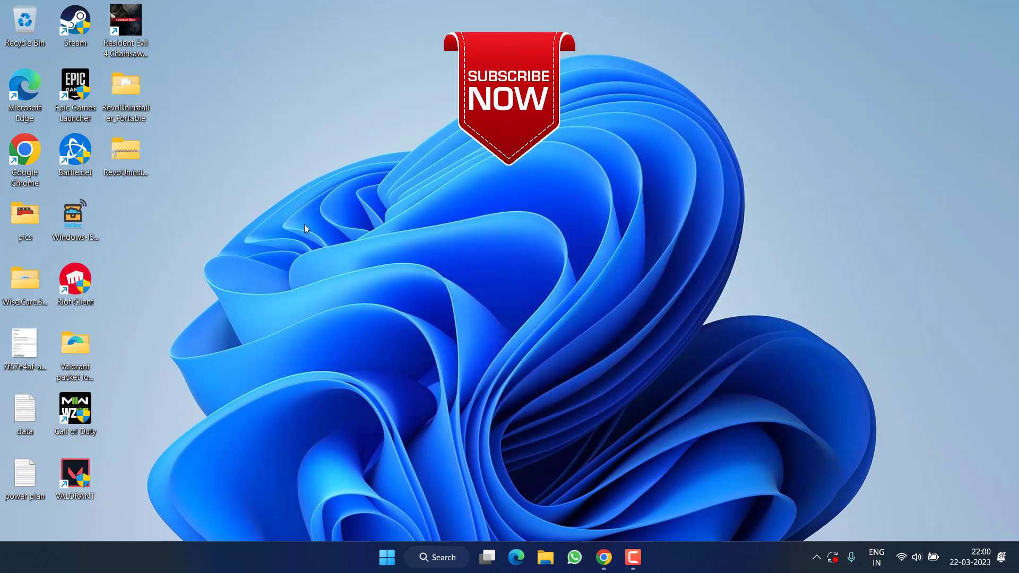